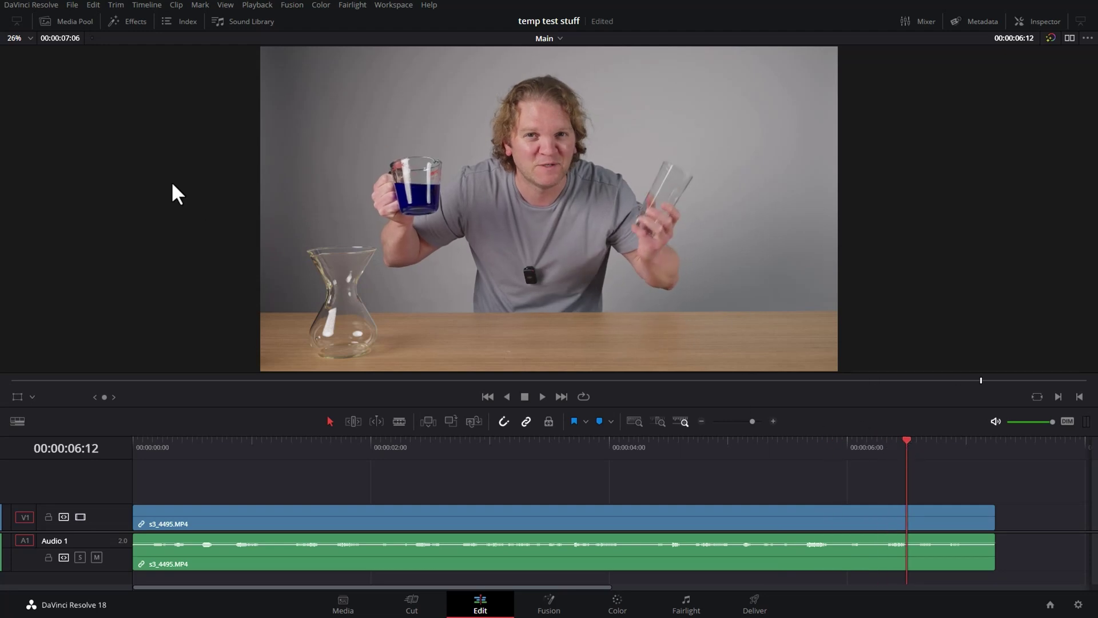
Step: Open the Main timeline's settings from the media pool and look through the preset timeline resolutions
click(75, 22)
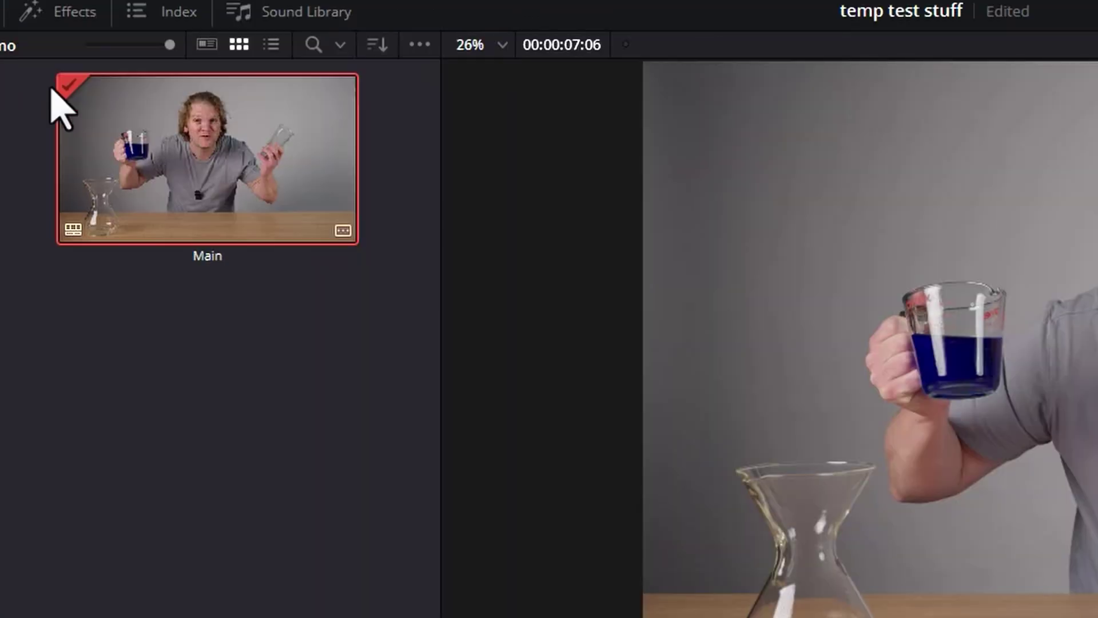
right_click(264, 127)
mouse_move(629, 146)
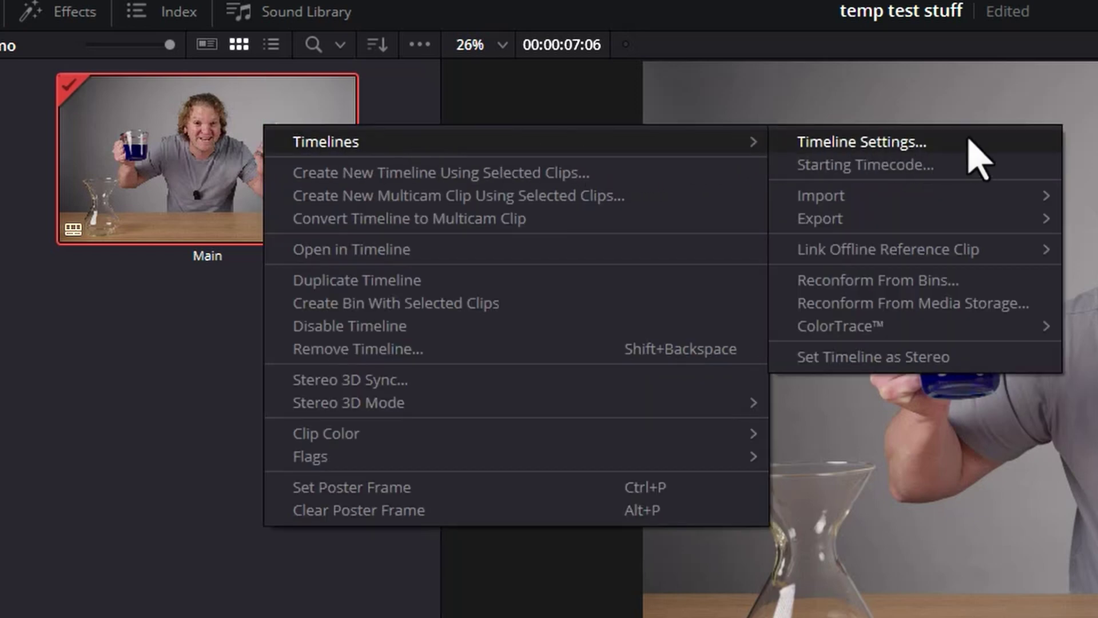
click(993, 144)
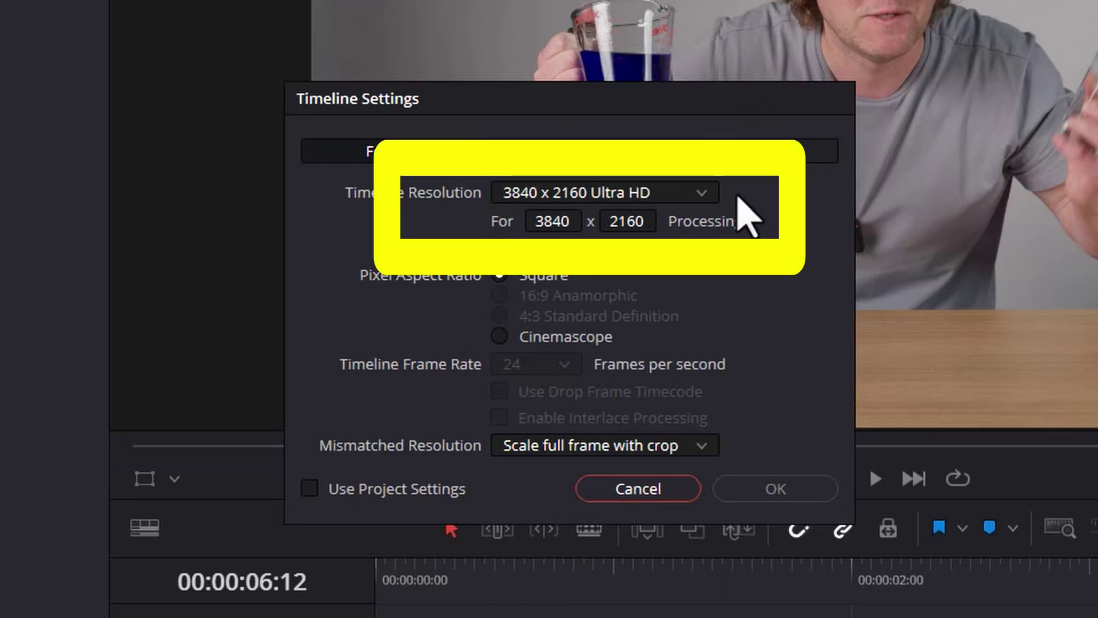
click(701, 195)
drag(713, 316, 707, 446)
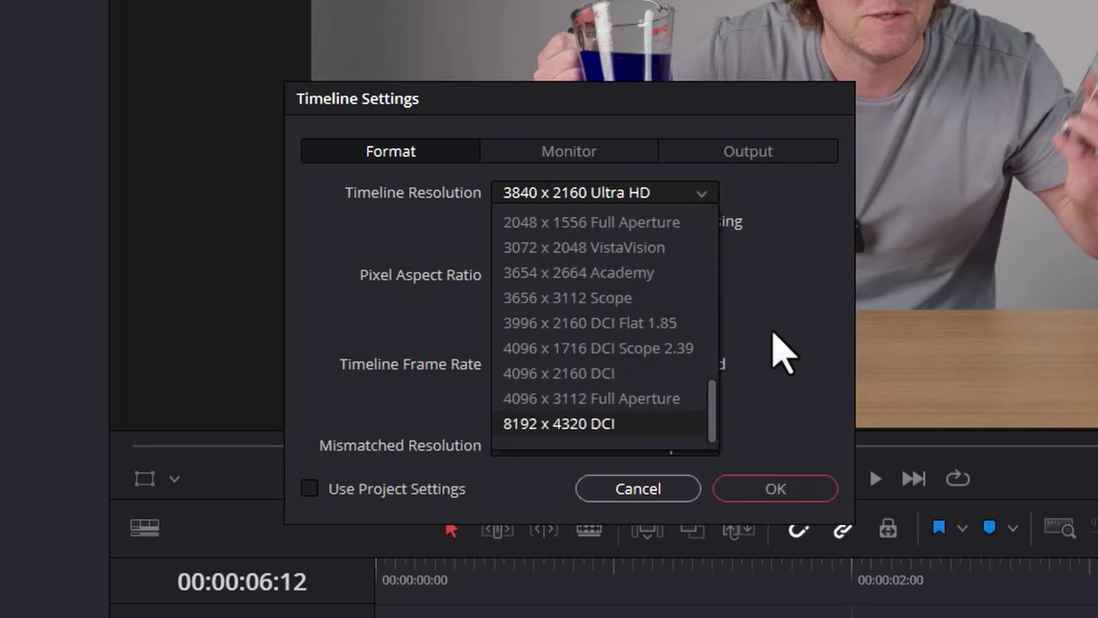
click(778, 227)
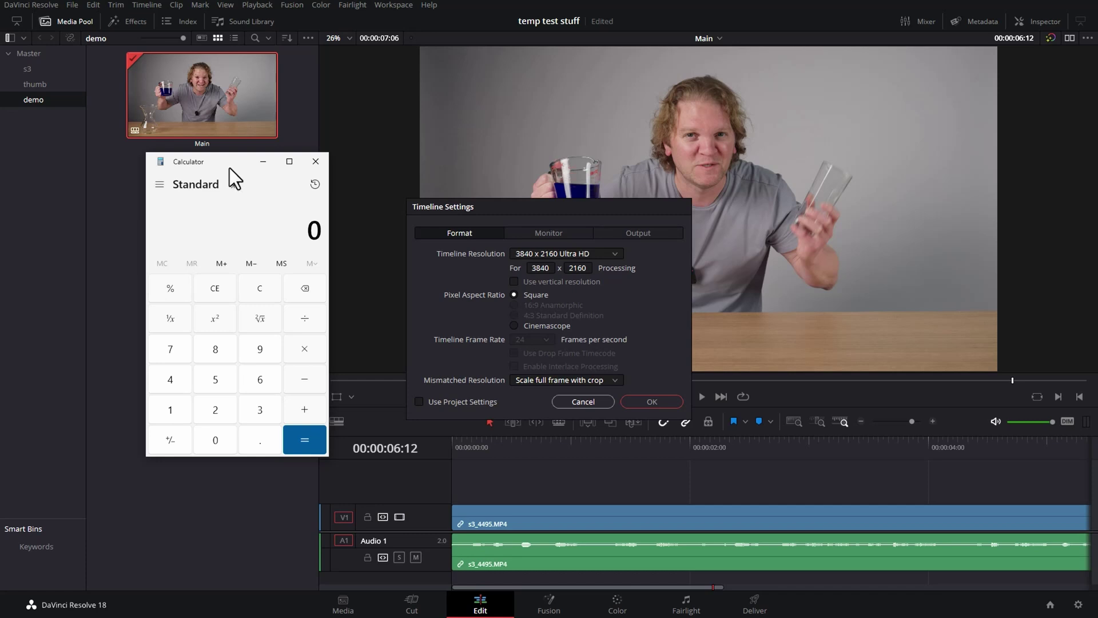
Step: Calculate the frame height for a 2.39 aspect ratio by dividing 3840 by 2.39 in the Calculator
click(259, 401)
click(215, 349)
click(171, 379)
click(214, 439)
click(305, 318)
text(2.39)
click(300, 438)
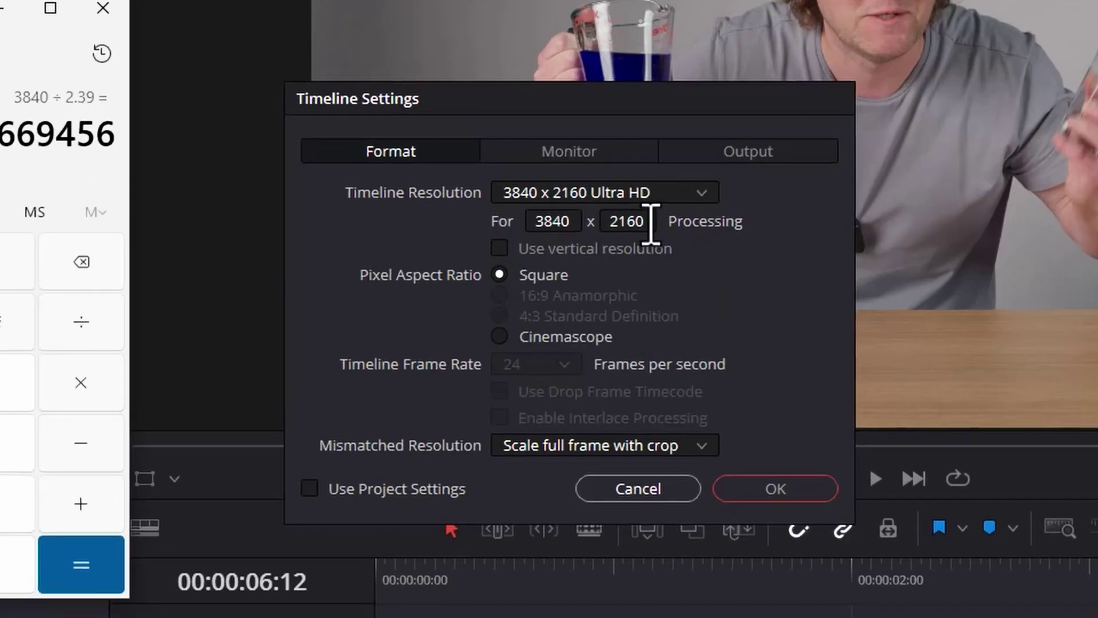
Step: Set the timeline resolution to 3840 x 1607 and mismatched resolution to Center crop with no resizing, and apply the settings
double_click(586, 267)
text(1607)
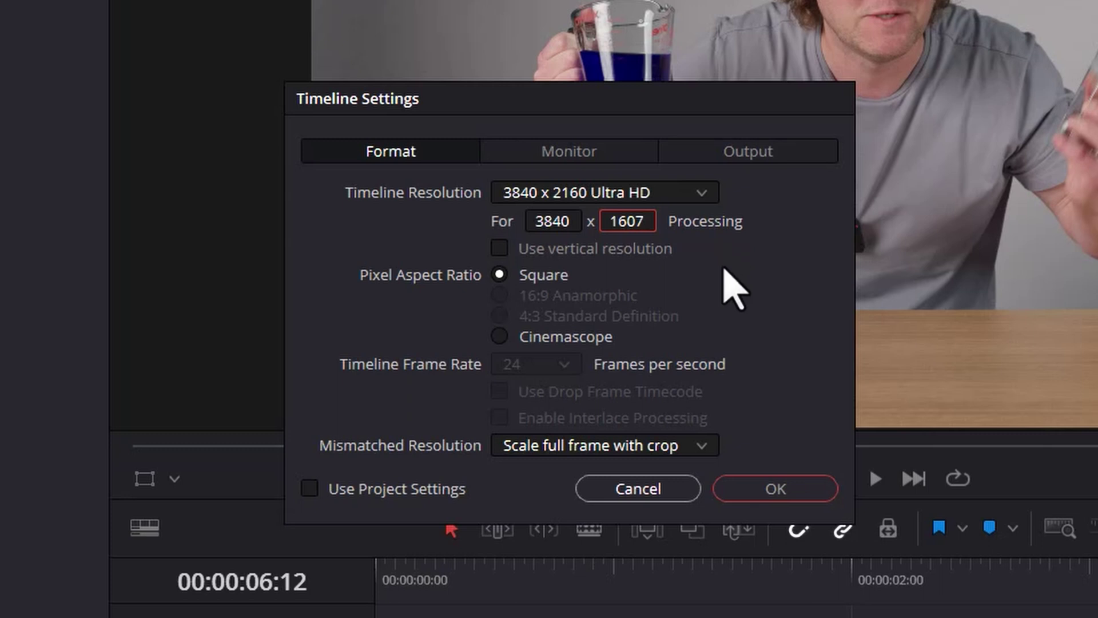
click(701, 446)
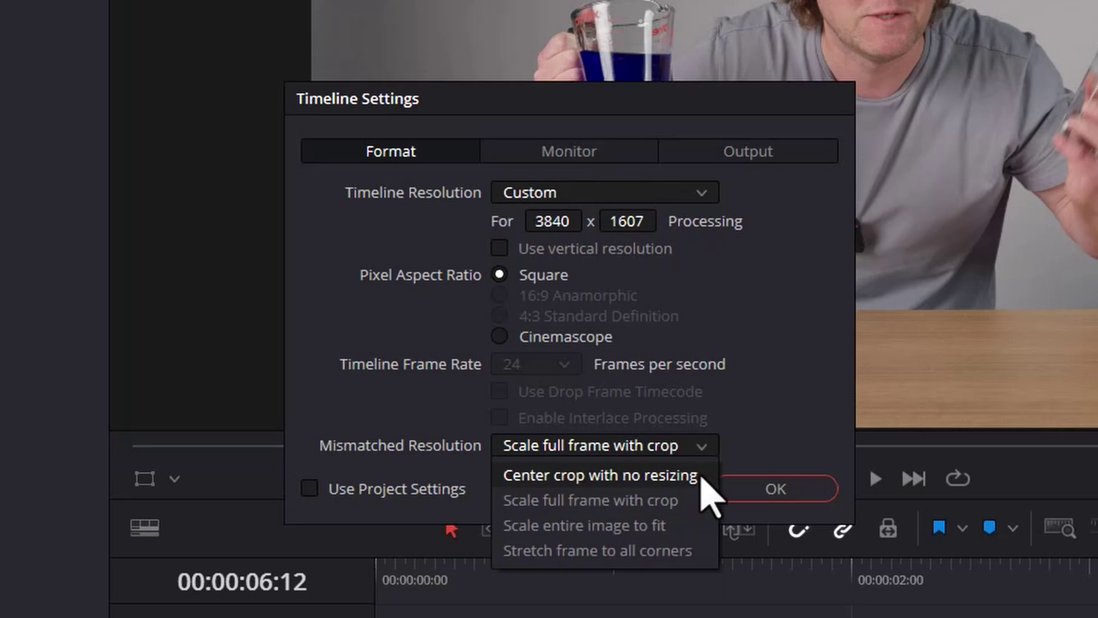
click(699, 476)
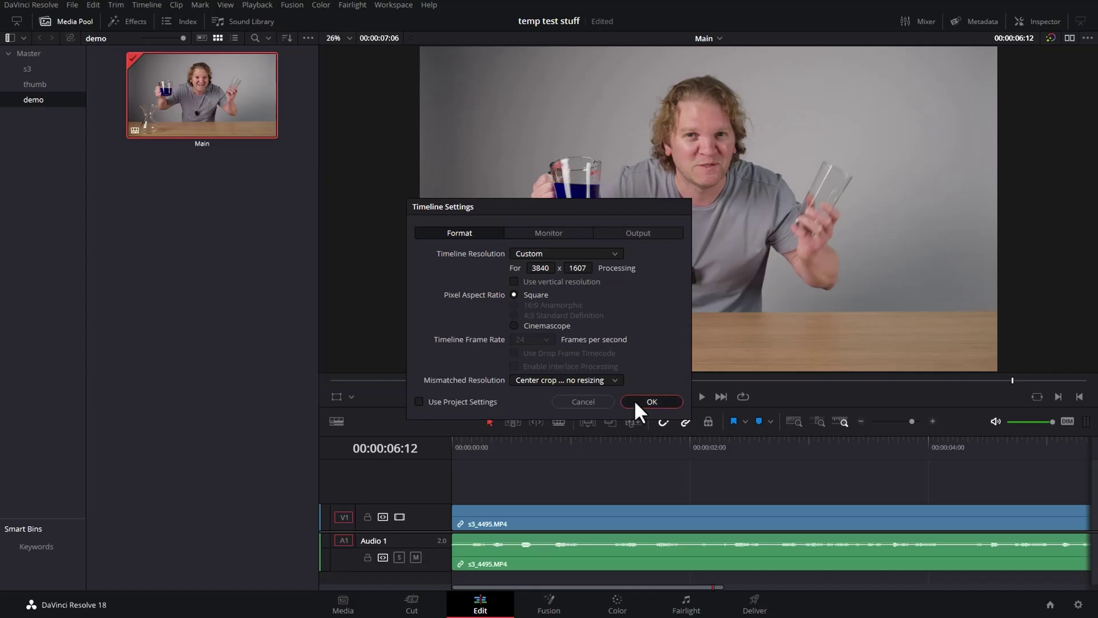
click(740, 484)
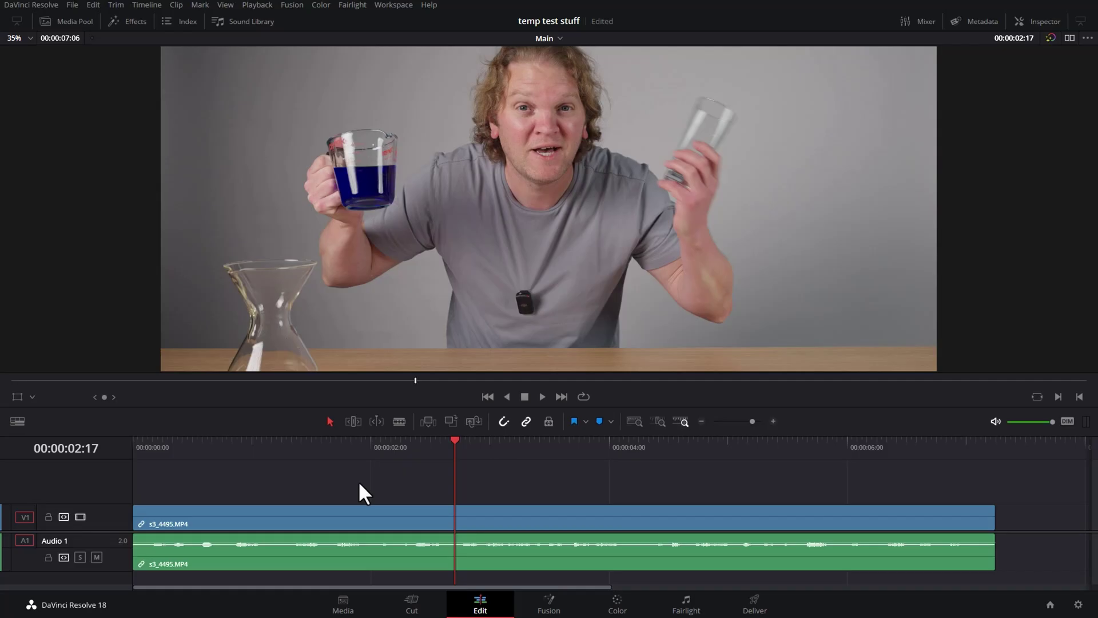
Step: Lower the s3_4495.MP4 clip's vertical position until the whole head fits inside the widescreen frame
click(504, 523)
click(1038, 22)
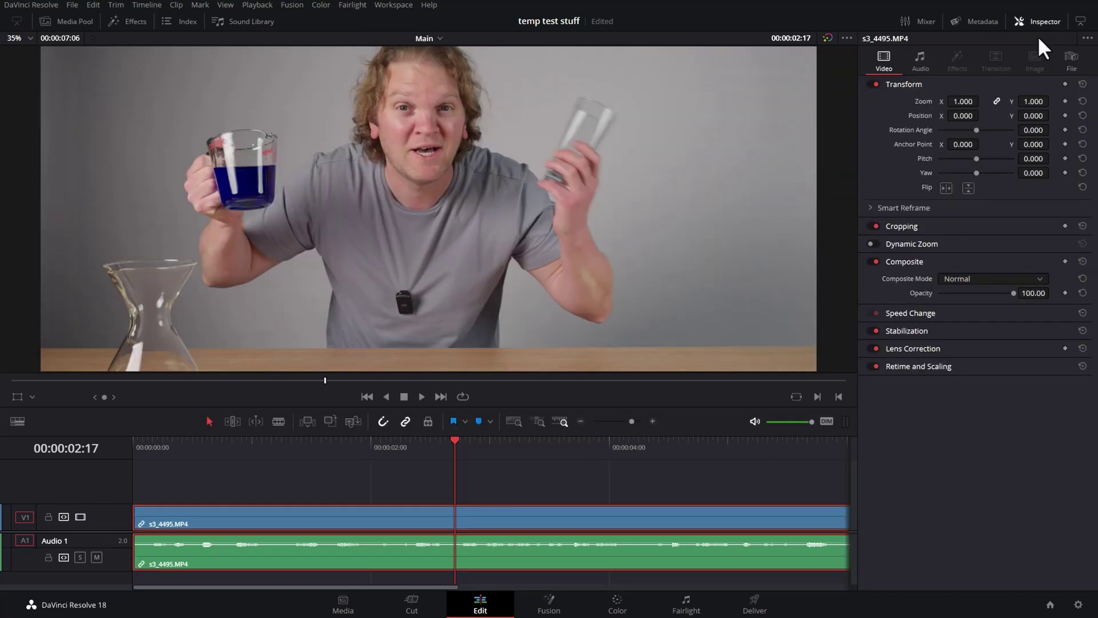
drag(1037, 115, 1053, 115)
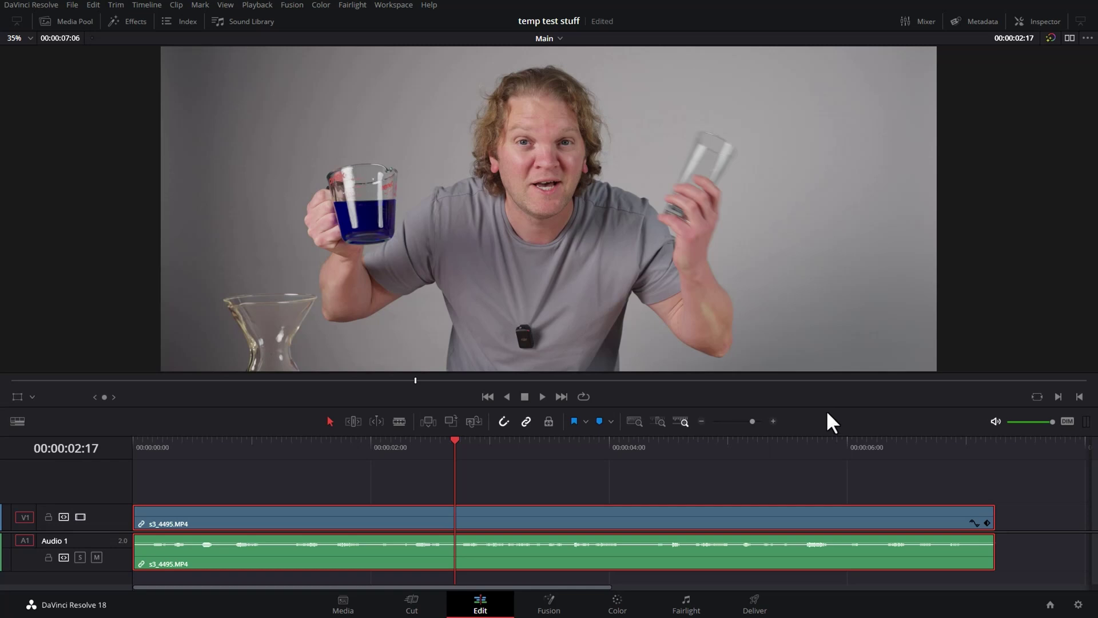
Step: Reopen the Main timeline's settings and restore the full 16:9 frame
click(86, 21)
right_click(159, 80)
mouse_move(207, 90)
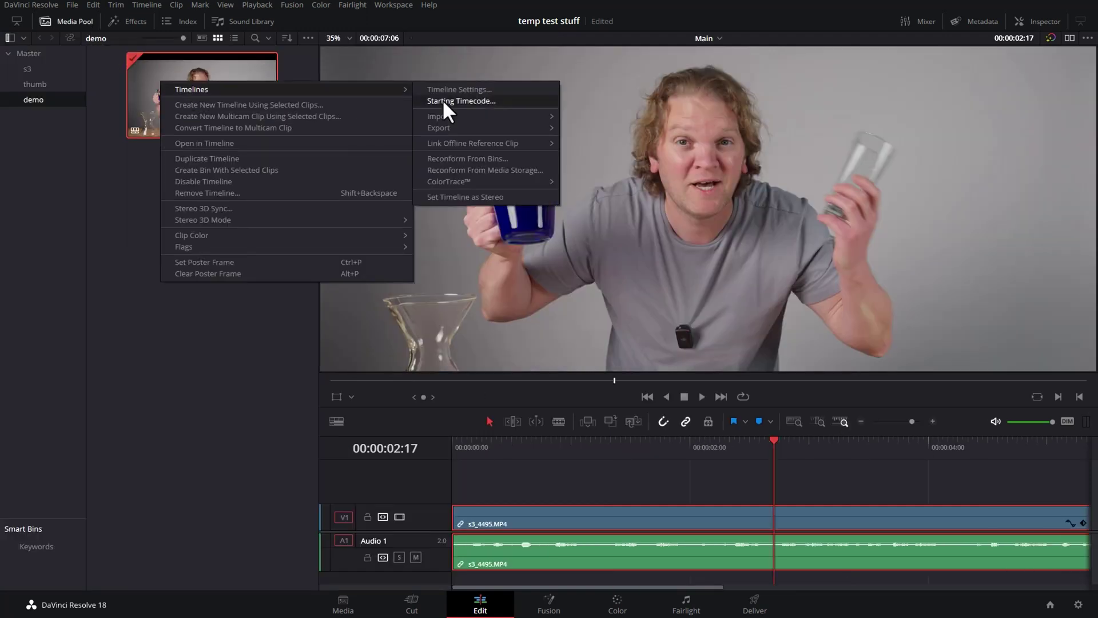
click(483, 90)
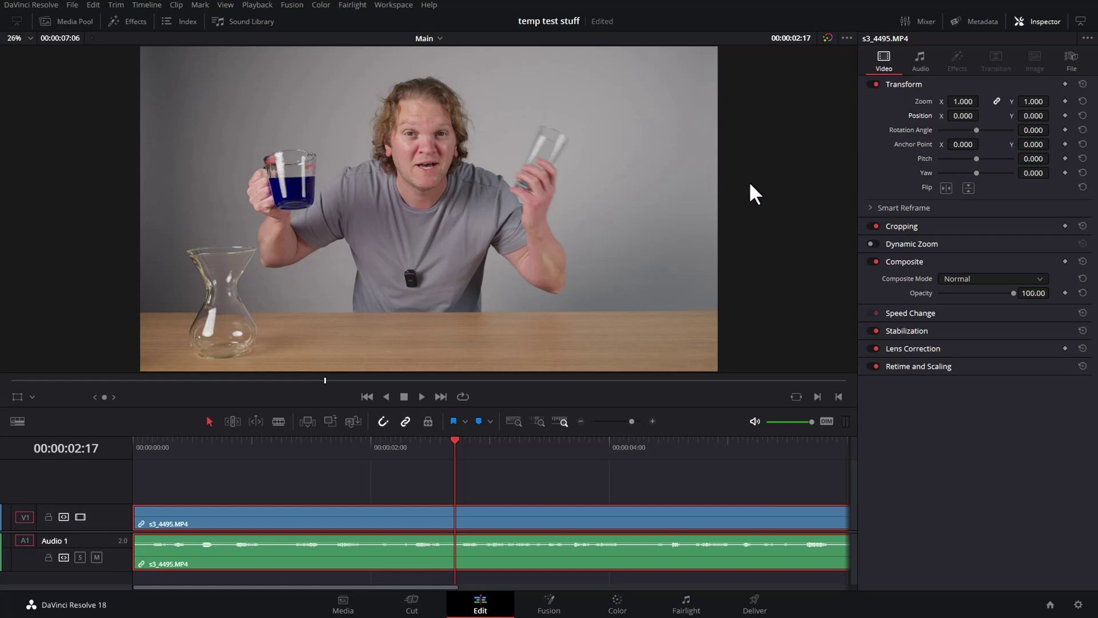
Step: Crop the clip's top and bottom by 247.3 each, try a vertical position of 102, and reset that position
click(906, 224)
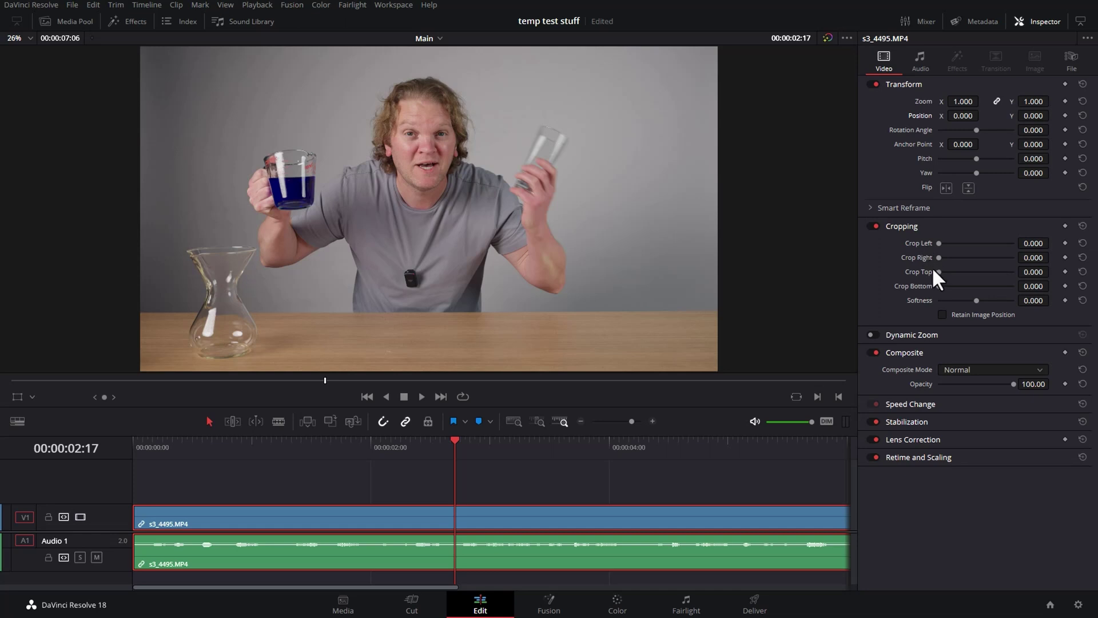
drag(936, 269, 946, 284)
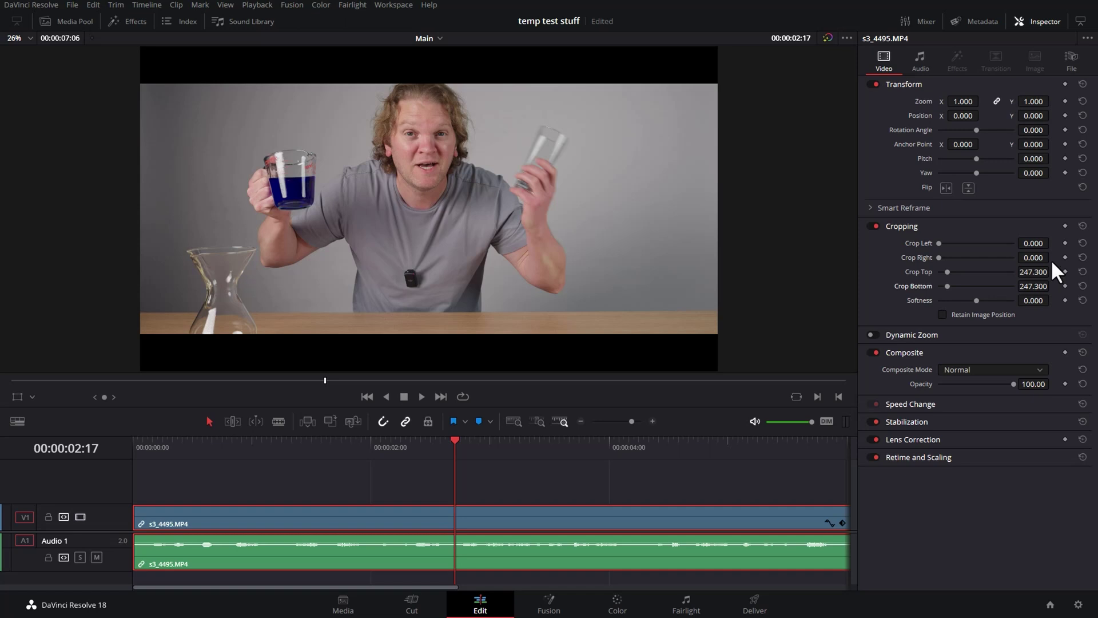
mouse_move(1033, 116)
mouse_down()
mouse_move(1020, 116)
mouse_move(1047, 116)
mouse_up()
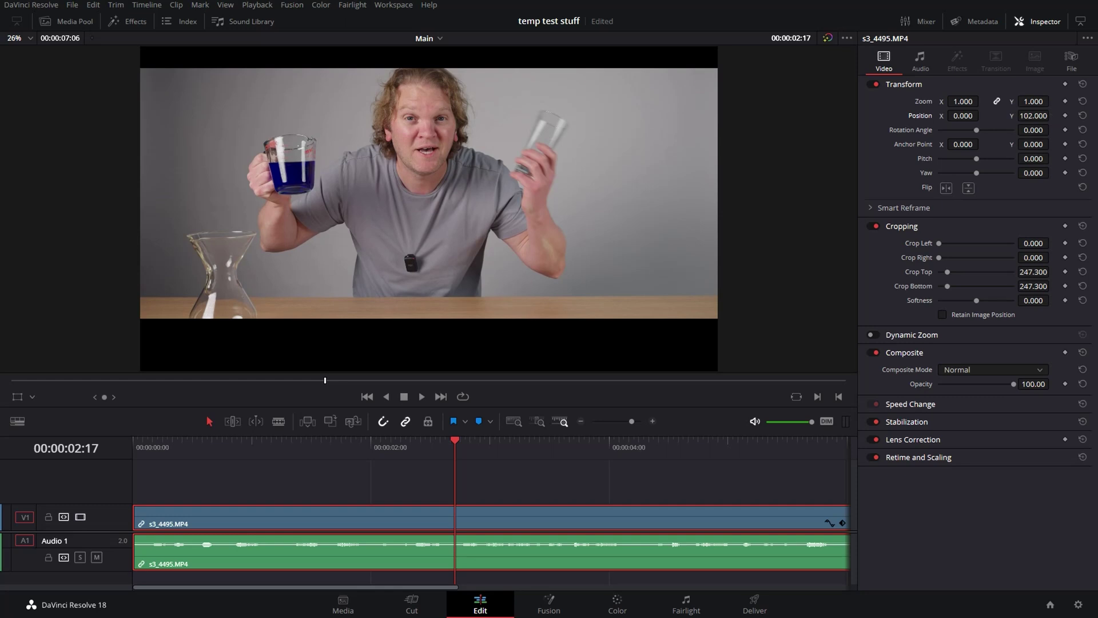
click(1082, 115)
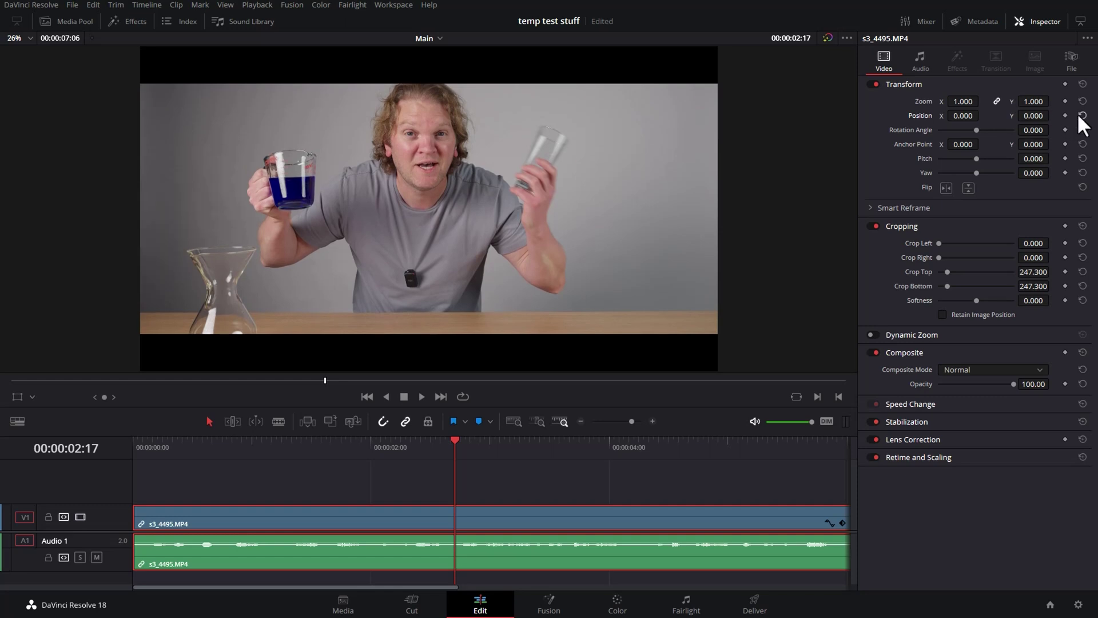
Step: Enable Retain Image Position for the cropped clip and shift its vertical position inside the black bars
click(942, 314)
drag(1031, 115, 1002, 124)
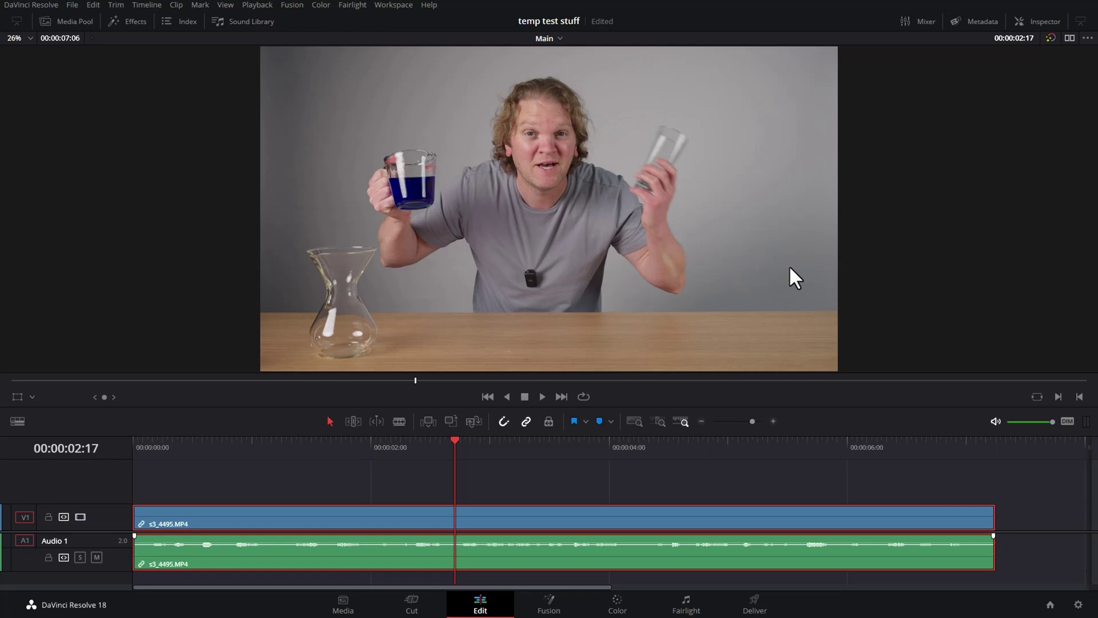
Step: Show the overlay images of the 4K UHD bin as a list in the media pool
click(62, 22)
click(31, 116)
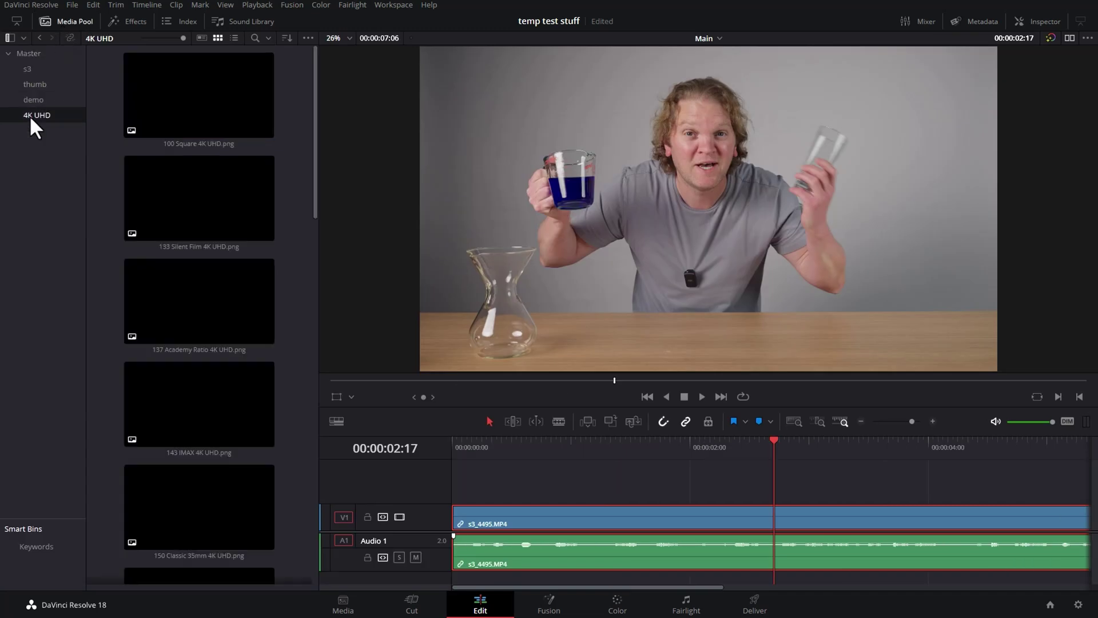
click(234, 38)
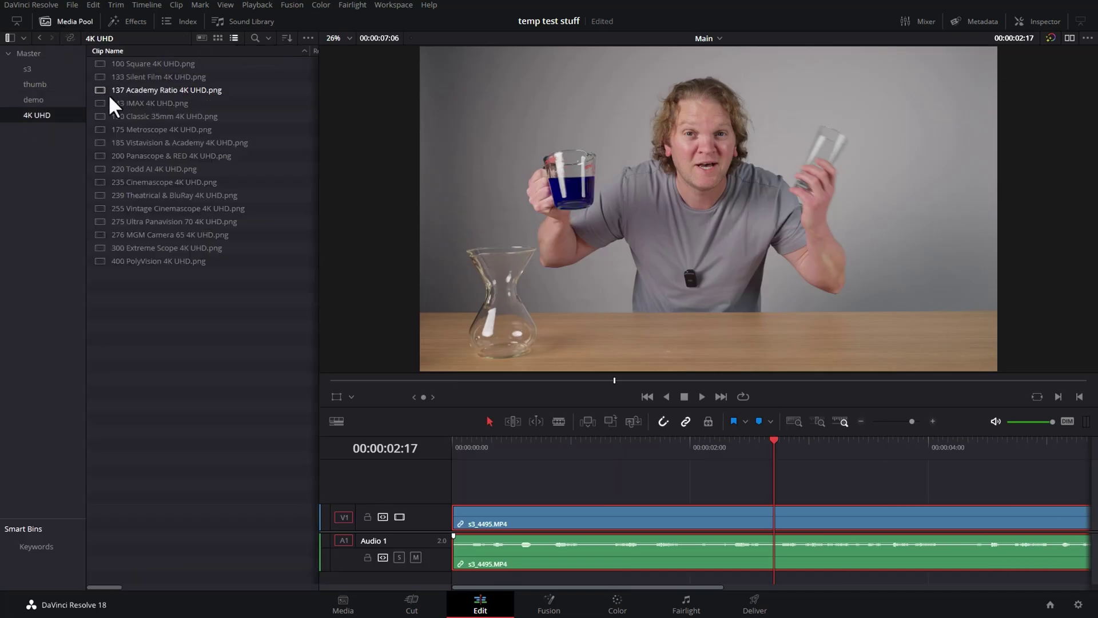
Step: Place 239 Theatrical & BluRay 4K UHD.png above the start of the video clip and preview the frame at 00:00:00:15 full screen
click(144, 193)
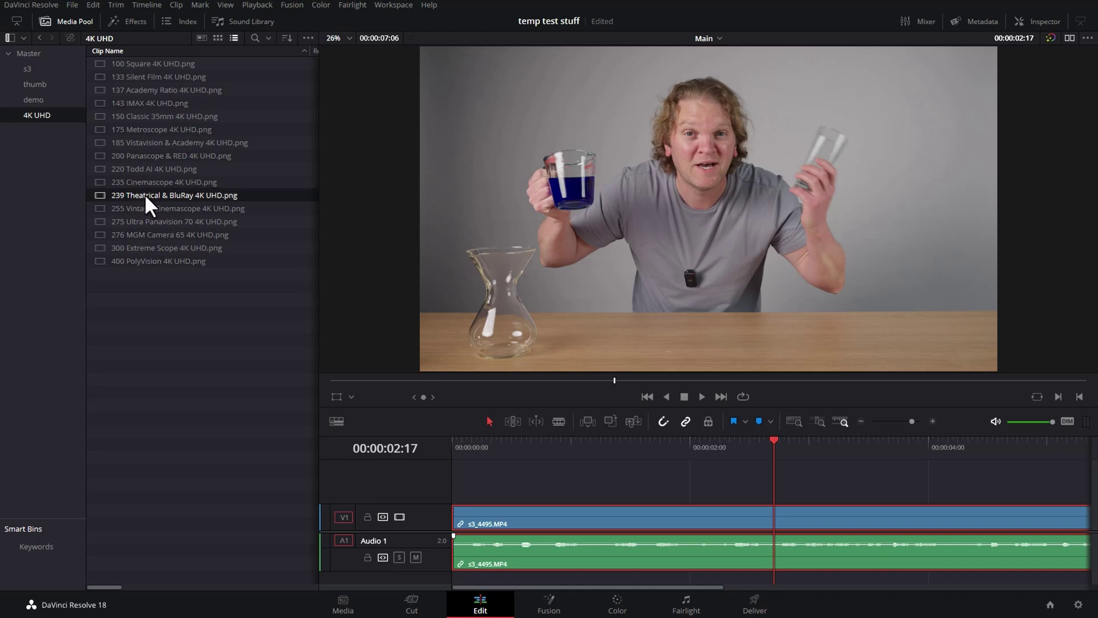
drag(144, 193, 472, 488)
click(526, 448)
key(ctrl+f)
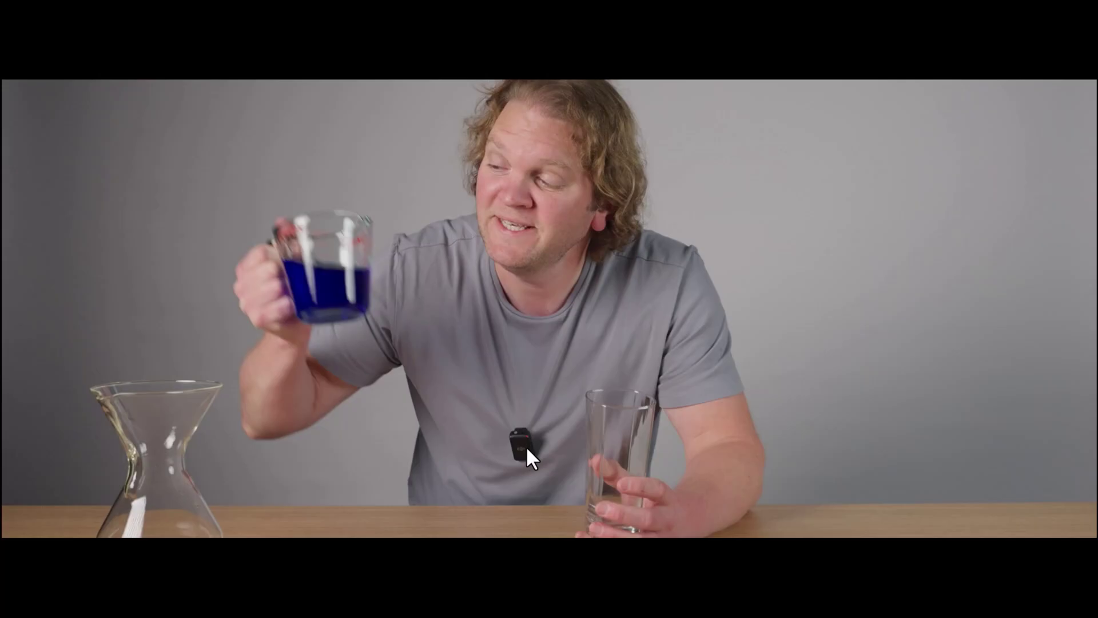
key(Escape)
Step: Set the s3_4495.MP4 clip's vertical position to -118 beneath the letterbox overlay
click(596, 512)
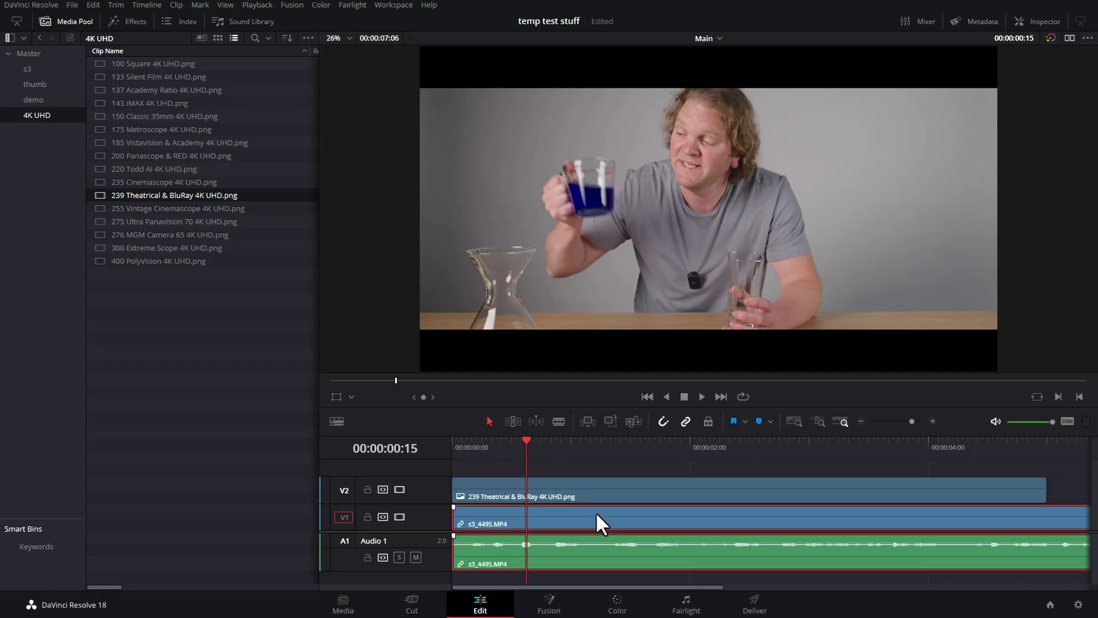
click(1046, 23)
mouse_move(1038, 116)
mouse_down()
mouse_move(1048, 116)
mouse_move(969, 116)
mouse_move(1036, 116)
mouse_up()
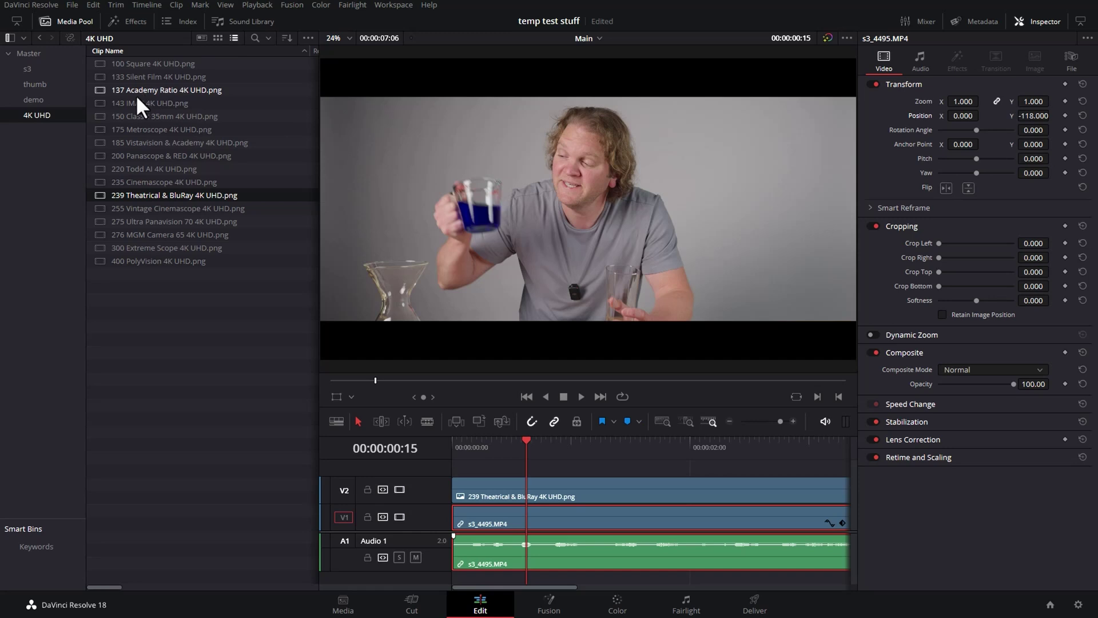
Step: Replace the overlay on V2 with 275 Ultra Panavision 70 4K UHD.png, starting at 00:00:00:15
drag(137, 222, 570, 483)
click(488, 445)
Step: Try a fade-in of about 8 frames on the 275 Ultra Panavision 70 overlay and remove it
drag(489, 444, 565, 478)
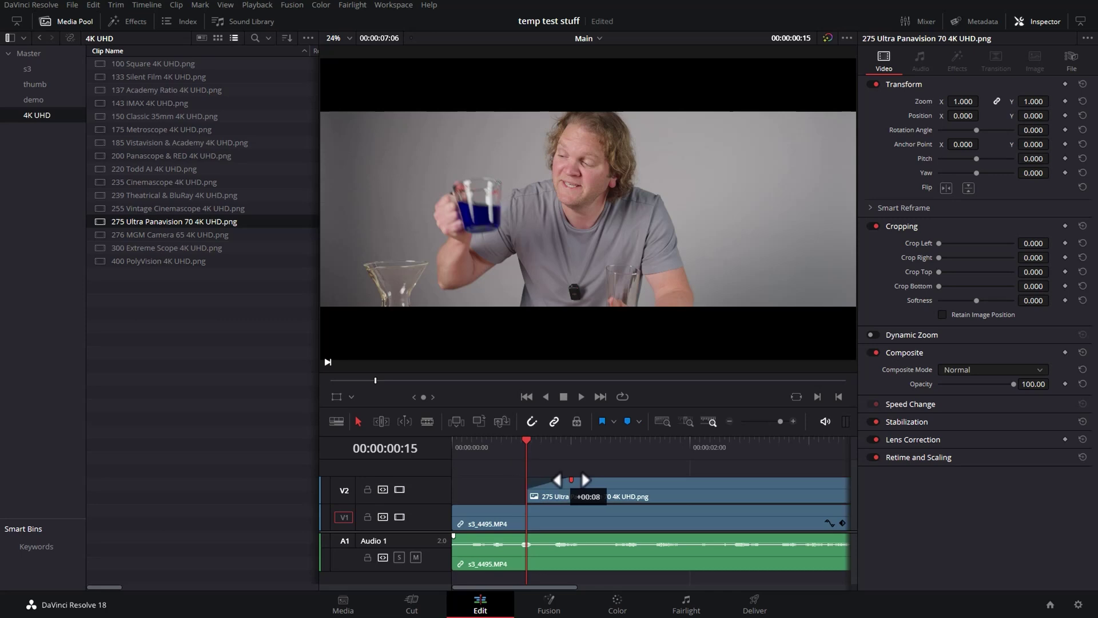
drag(534, 440, 511, 456)
click(538, 477)
drag(572, 479, 528, 480)
Step: Enlarge the 275 Ultra Panavision 70 overlay to a zoom of 1.640 and recentre the s3_4495.MP4 clip vertically
click(526, 444)
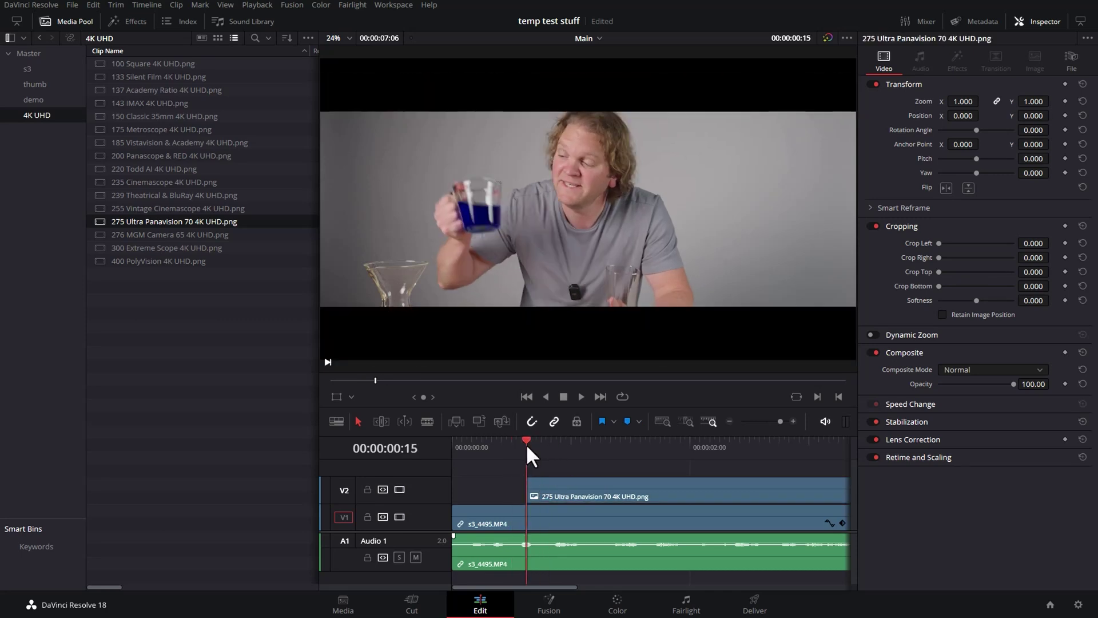
click(542, 479)
drag(963, 101, 993, 101)
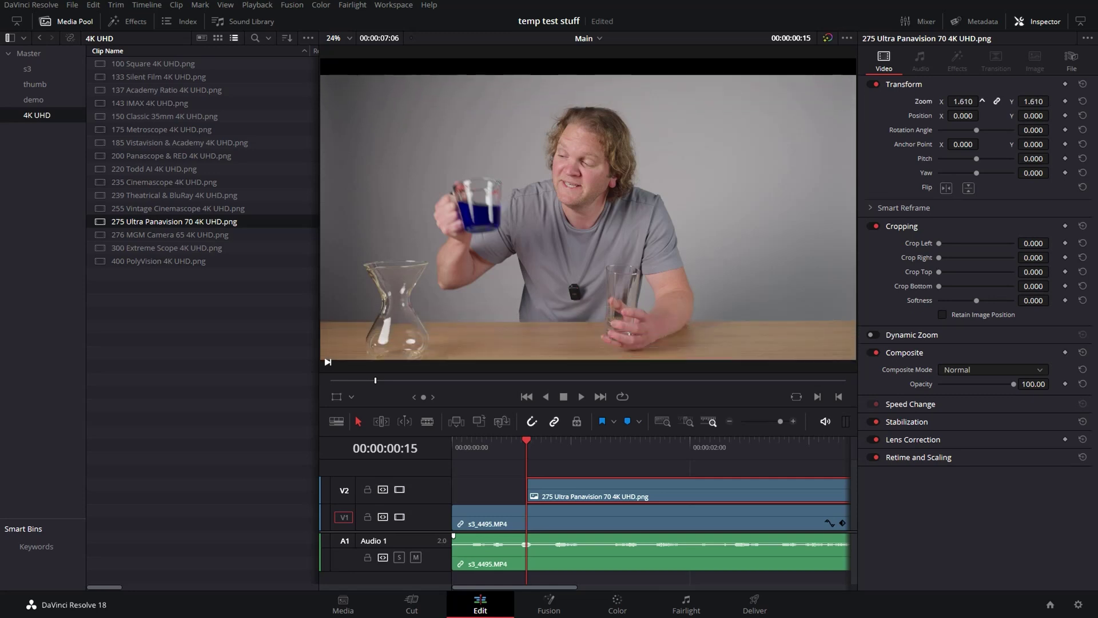
click(721, 507)
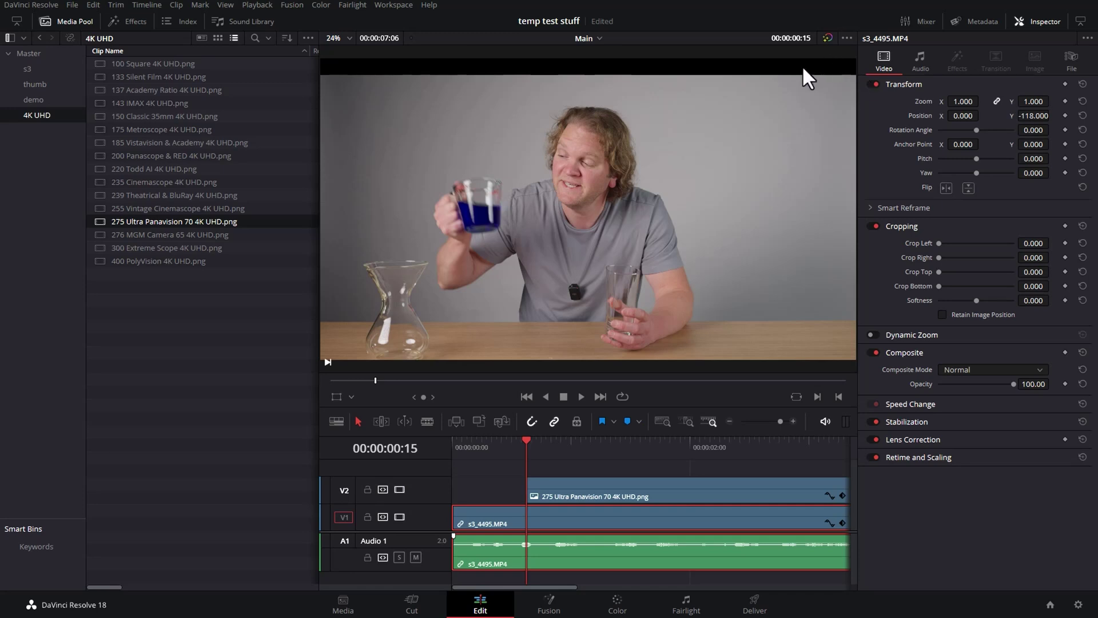
click(554, 484)
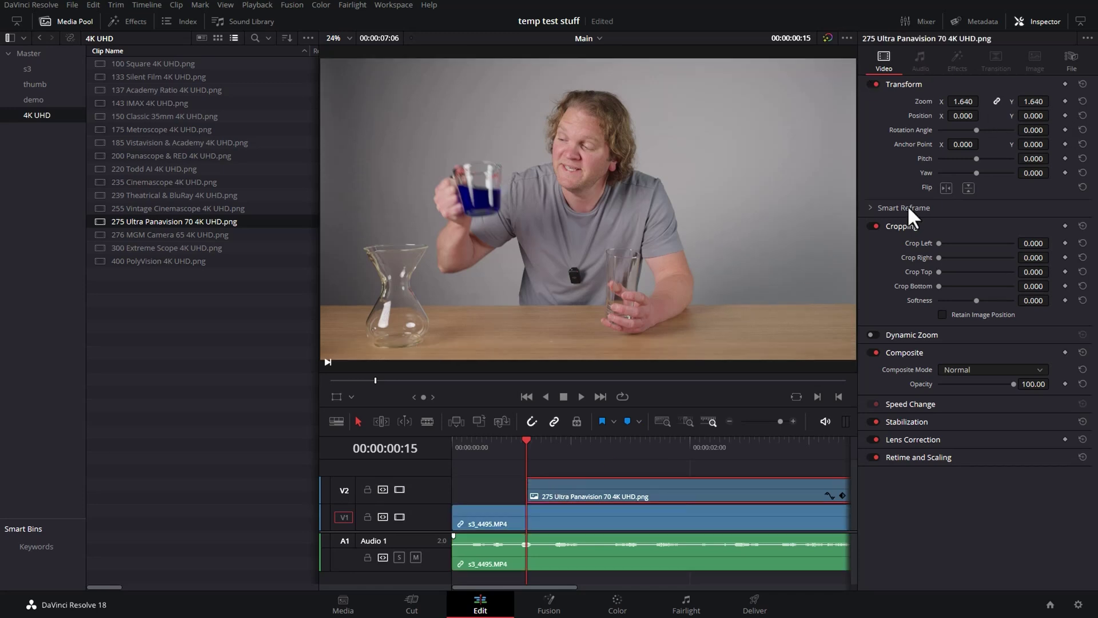
Step: Keyframe the overlay's zoom from 1.640 at 00:00:00:15 to 1.000 at 00:00:01:00
click(1065, 101)
drag(531, 440, 571, 440)
text(1)
key(Return)
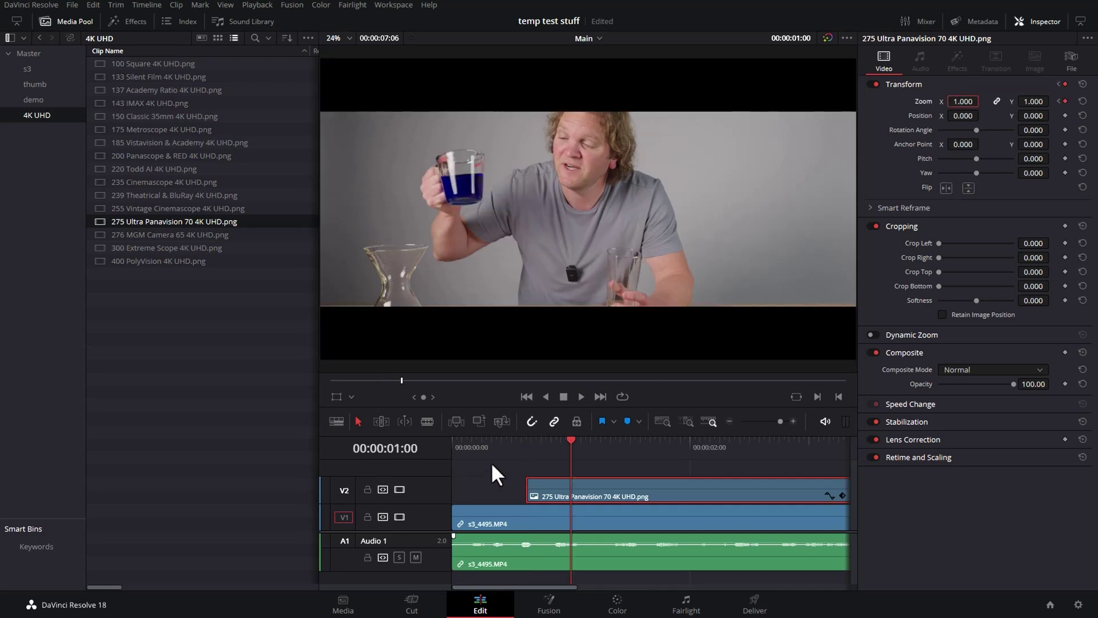
Step: Play back the animated letterbox bars from just before the overlay begins
click(490, 441)
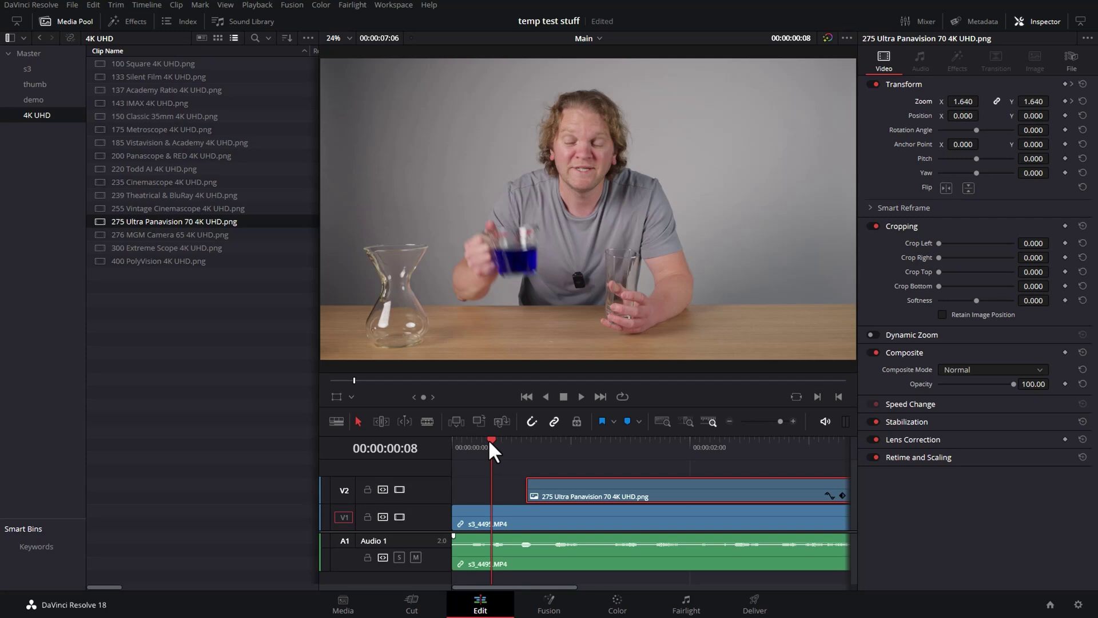
key(space)
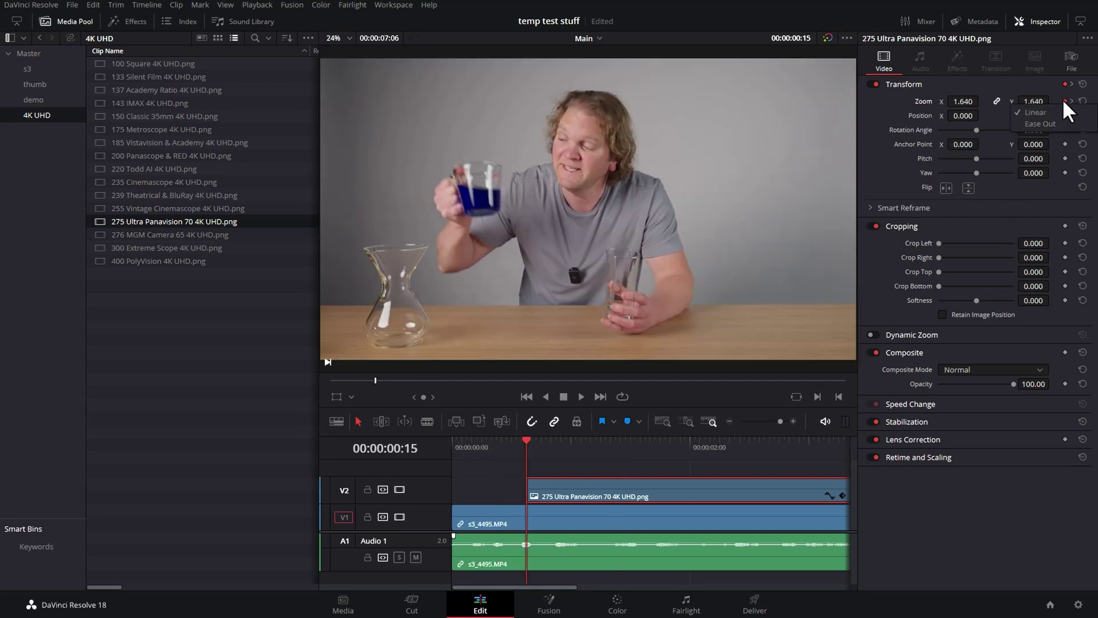
key(space)
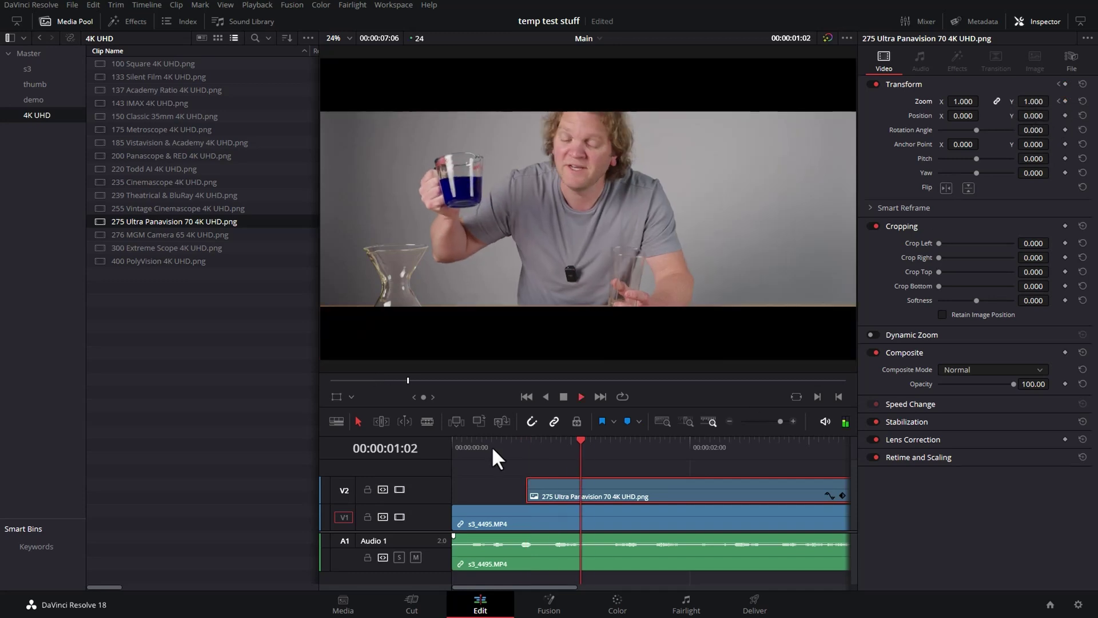